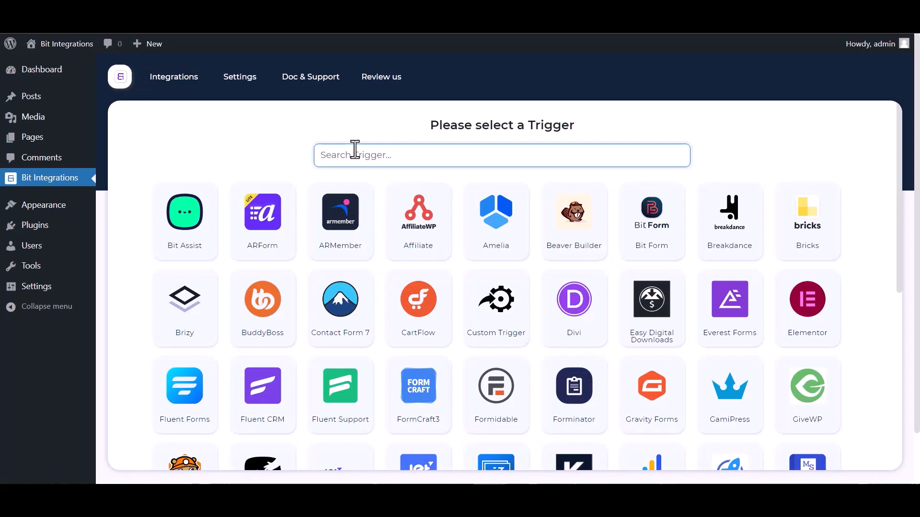
Step: Search 'gr', choose Groundhogg with its Contact-Create task as the trigger, and continue
text(gr)
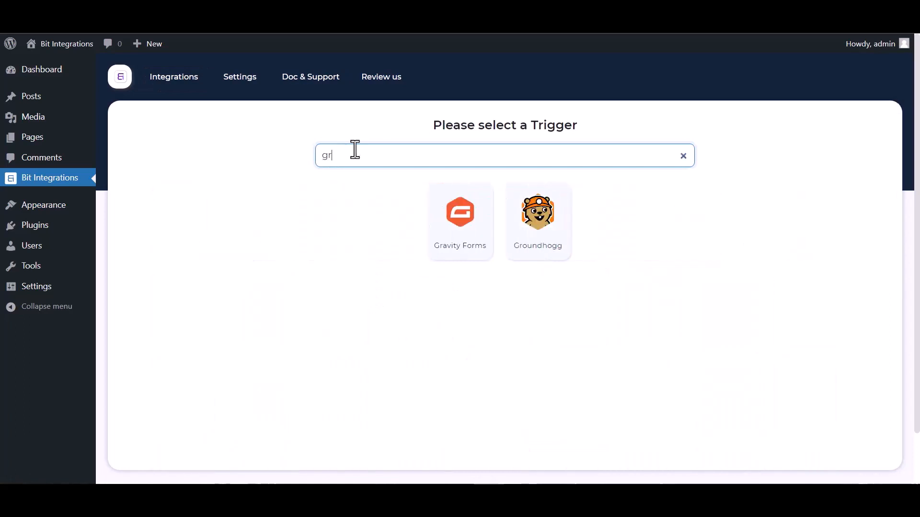
click(546, 231)
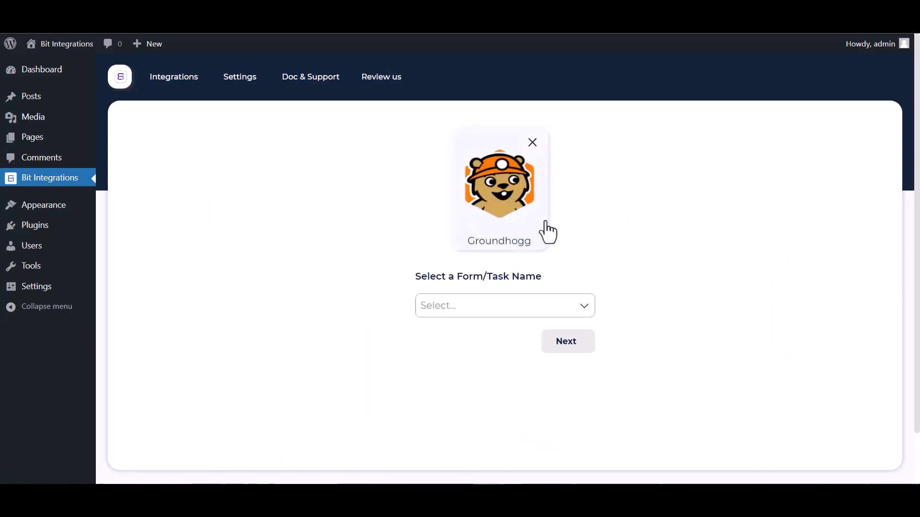
click(475, 306)
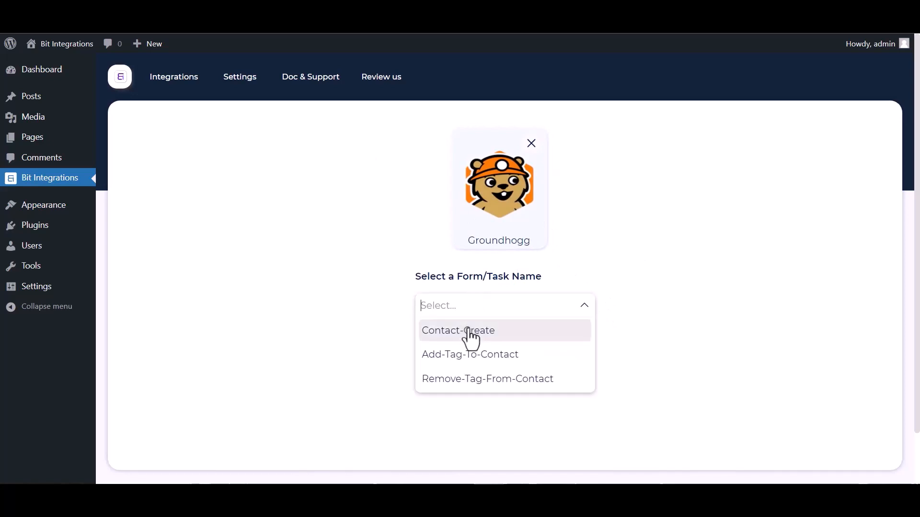
click(473, 333)
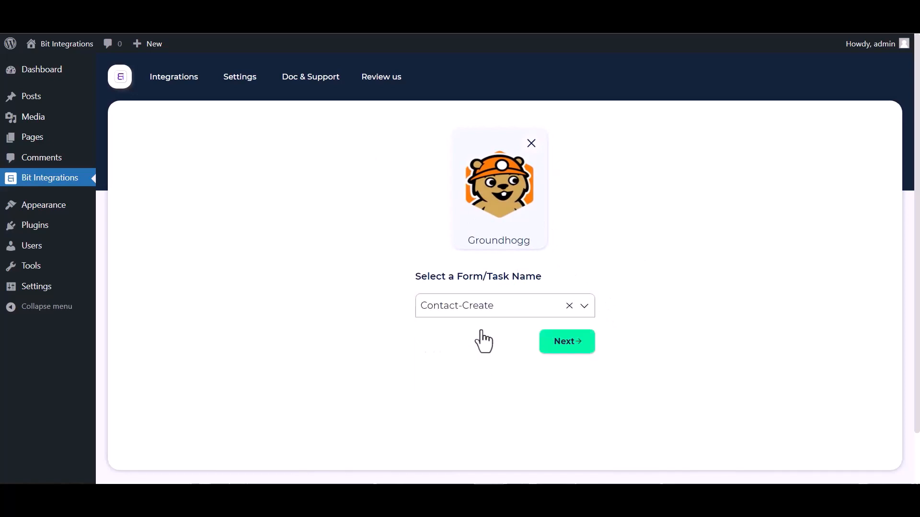
click(566, 342)
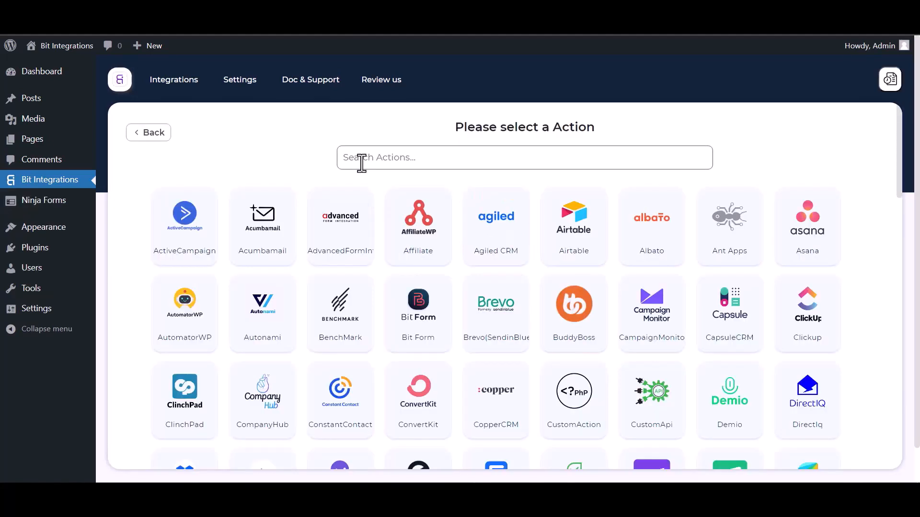
Step: Search actions for 'perf' and choose PerfexCRM as the integration's action
click(361, 161)
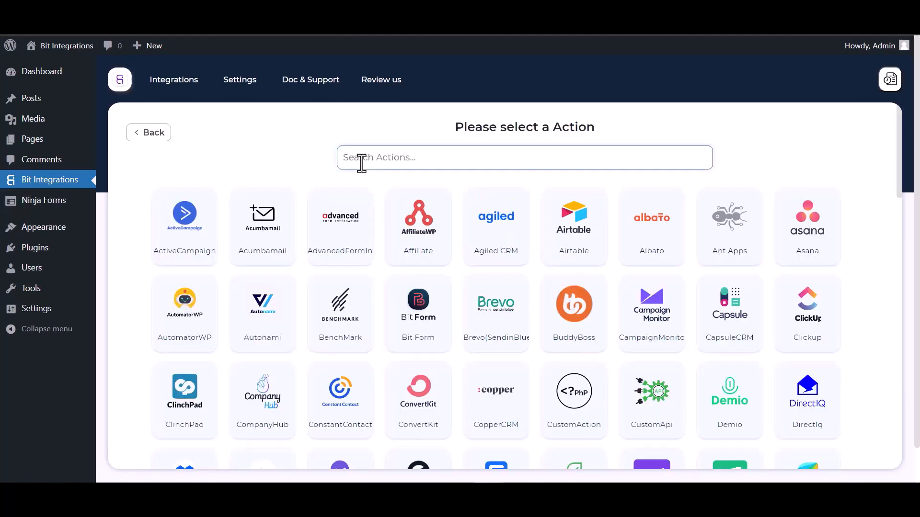
text(perf)
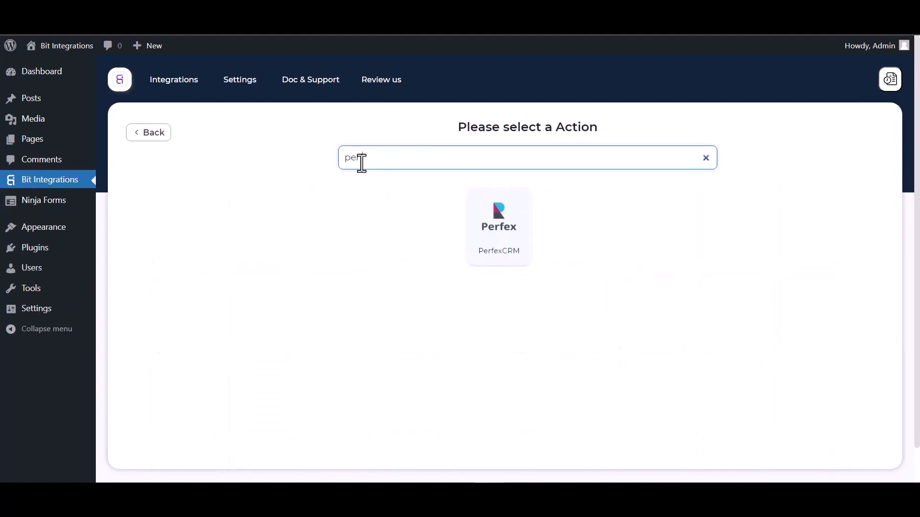
click(503, 255)
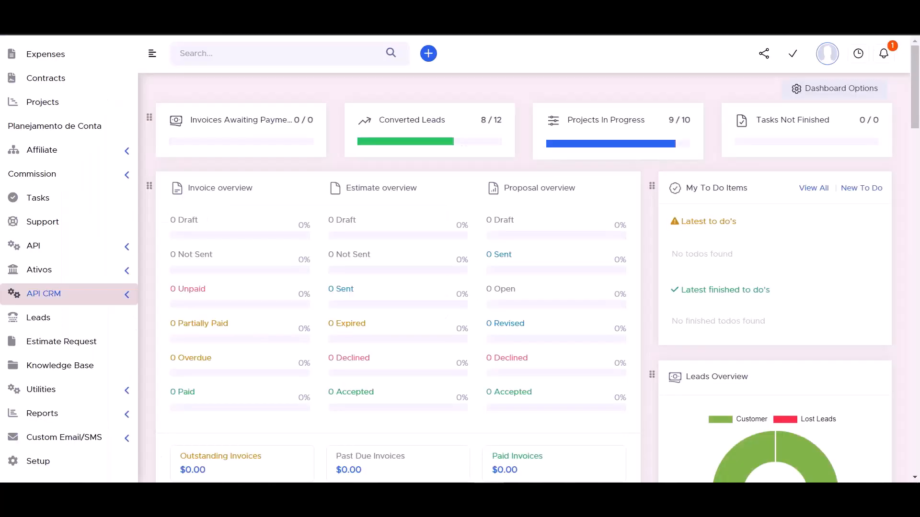
Step: Copy the API URL from Perfex CRM's API CRM Manager into the Access API URL field
click(125, 298)
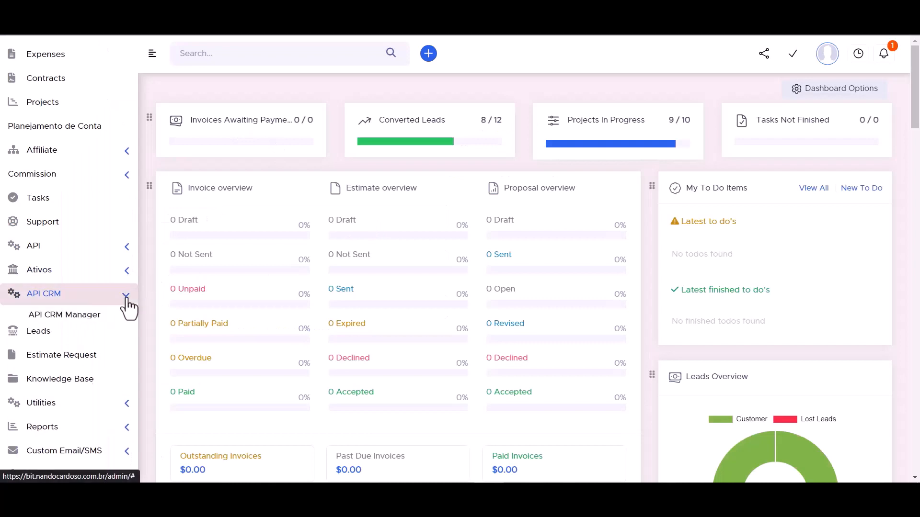
click(72, 316)
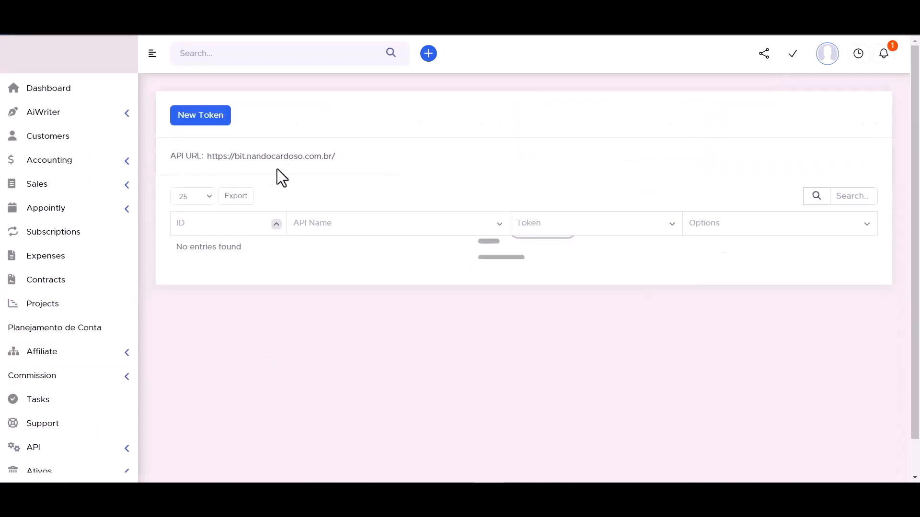
double_click(249, 156)
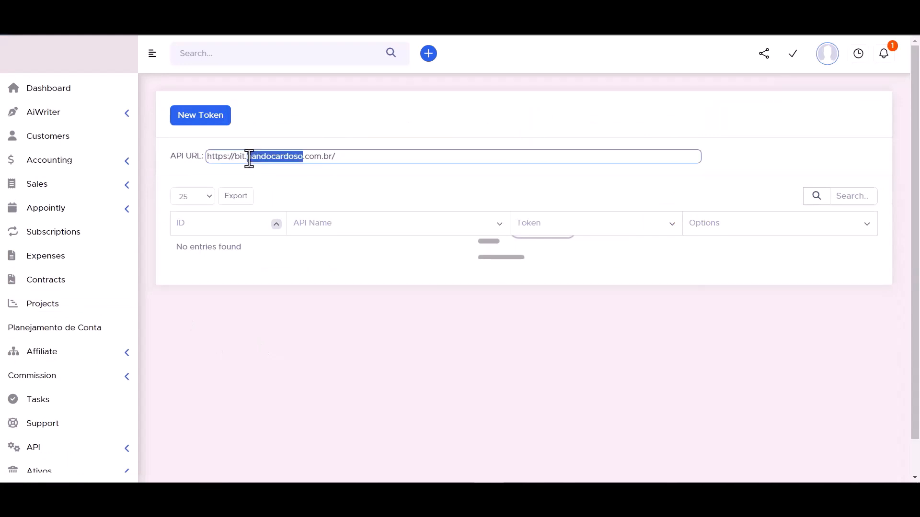
triple_click(249, 157)
key(ctrl+c)
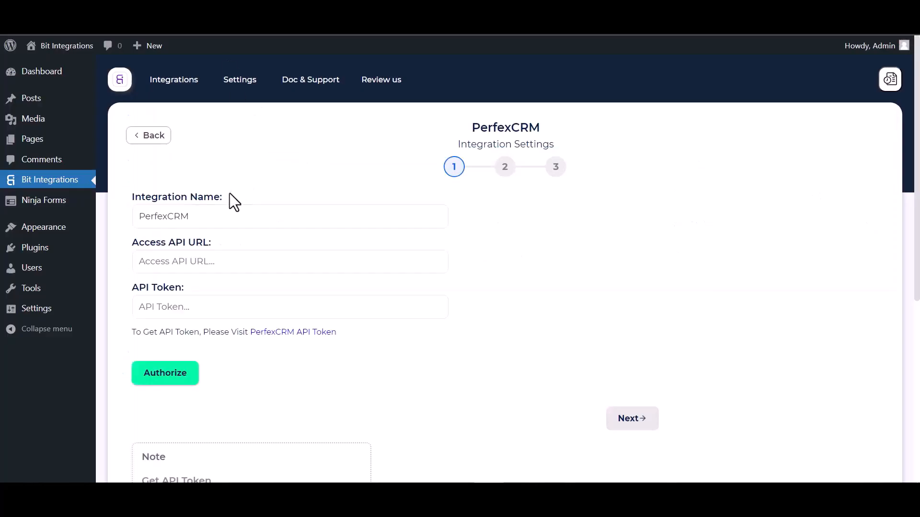
click(197, 263)
key(ctrl+v)
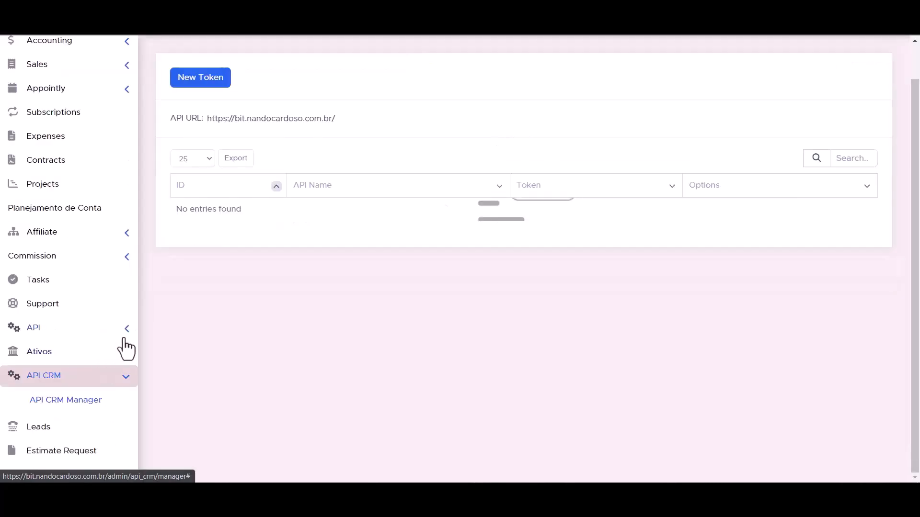
Step: Go to Perfex CRM's API Management page and start a new token
click(127, 330)
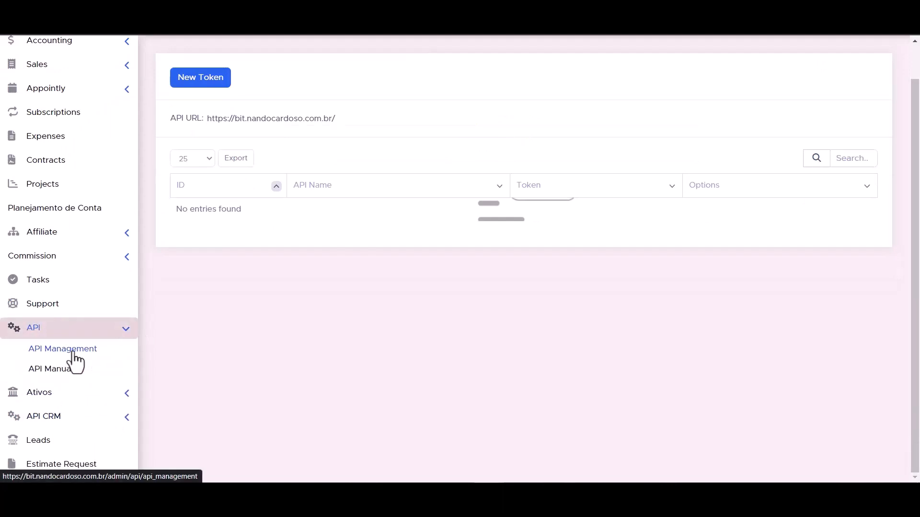
click(74, 353)
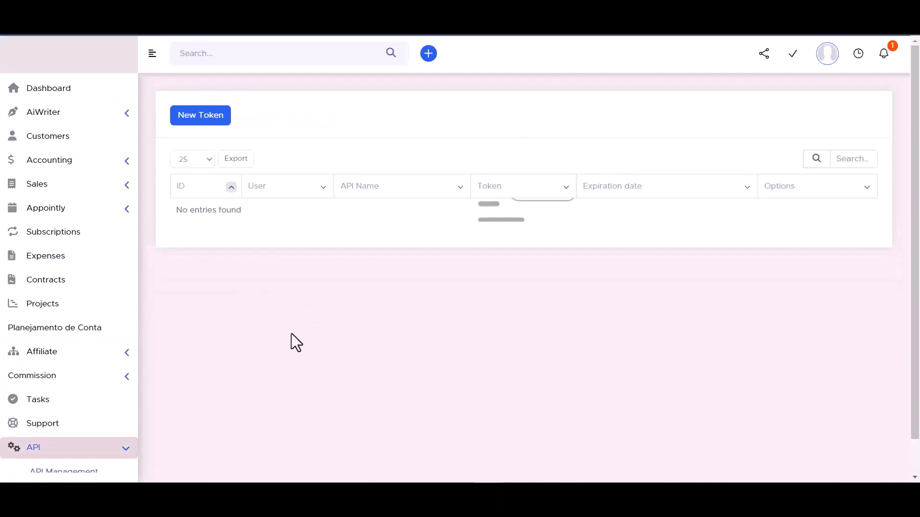
click(199, 118)
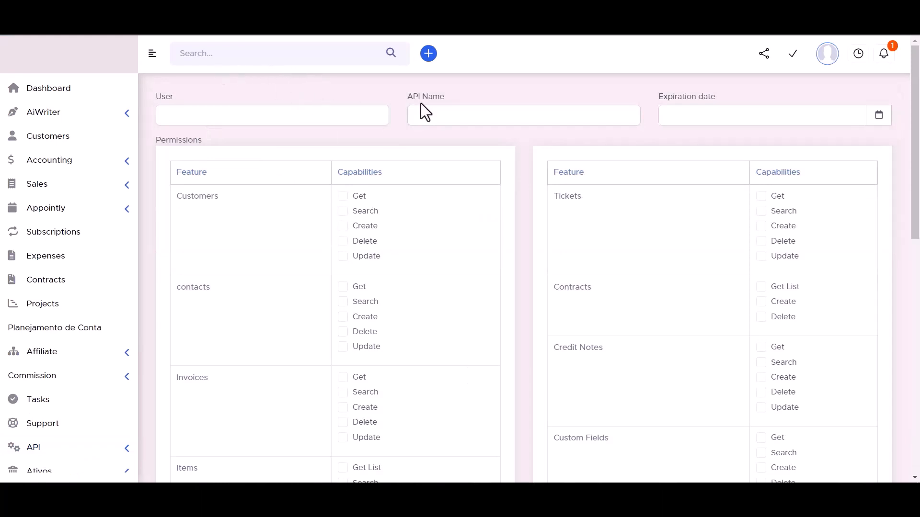
Step: Name the token 'Bit Integrations' and pick 30 September as its expiration date
click(438, 115)
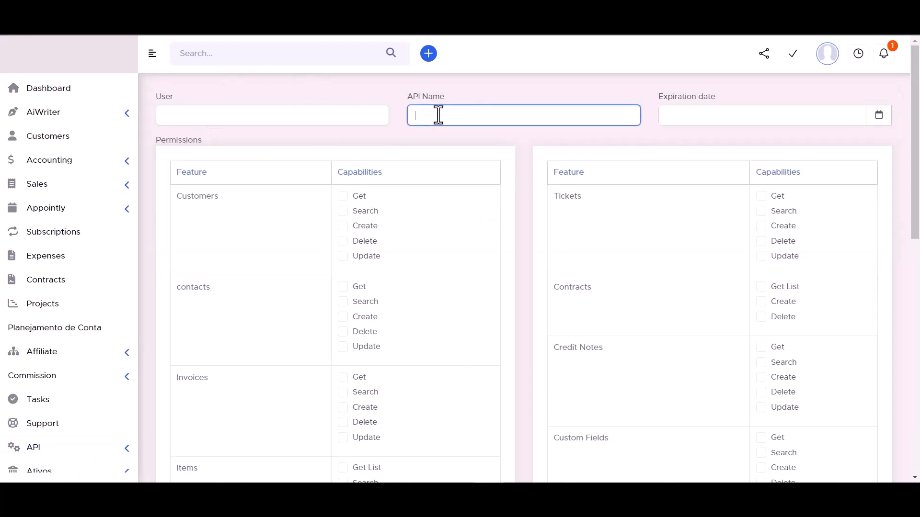
text(Bit Integrations)
click(878, 116)
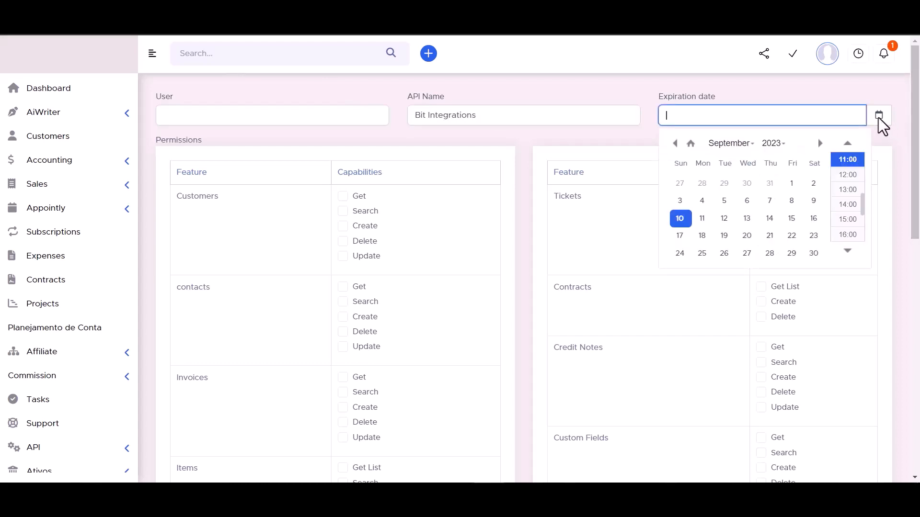
click(813, 252)
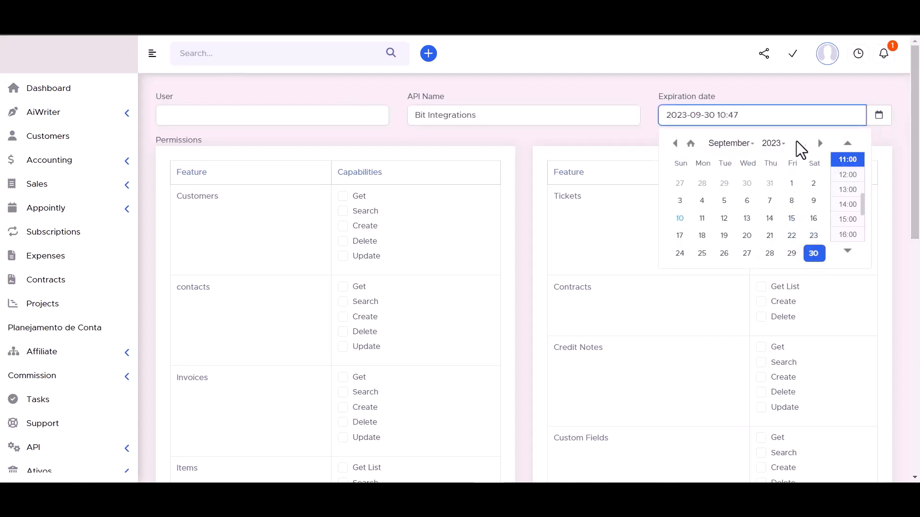
click(774, 144)
scroll(774, 180, down, 5)
click(774, 176)
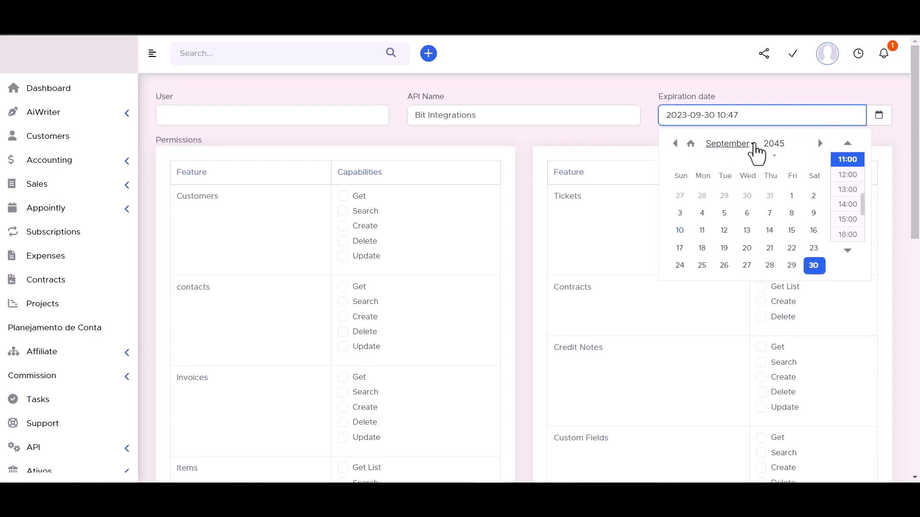
click(624, 86)
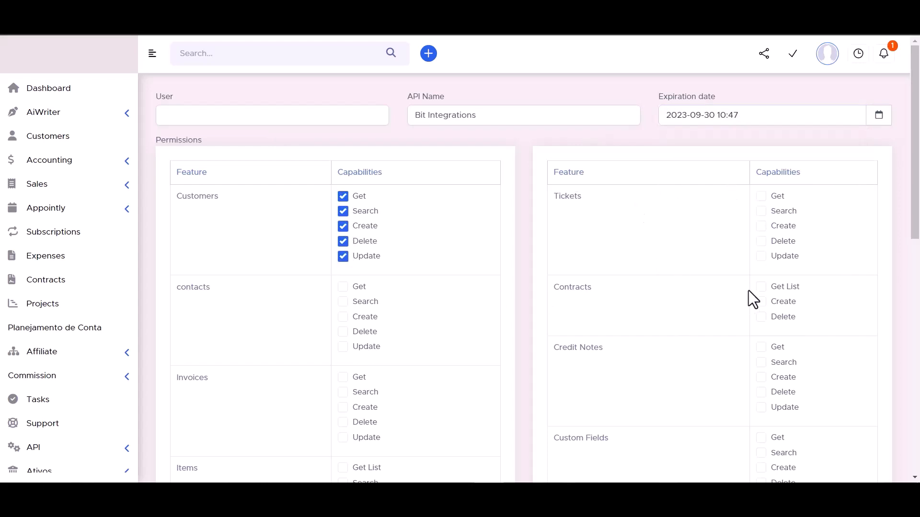
Step: Grant Contracts Get List, Tickets Get/Search/Create, and Contacts Get/Search/Delete/Update permissions
click(760, 287)
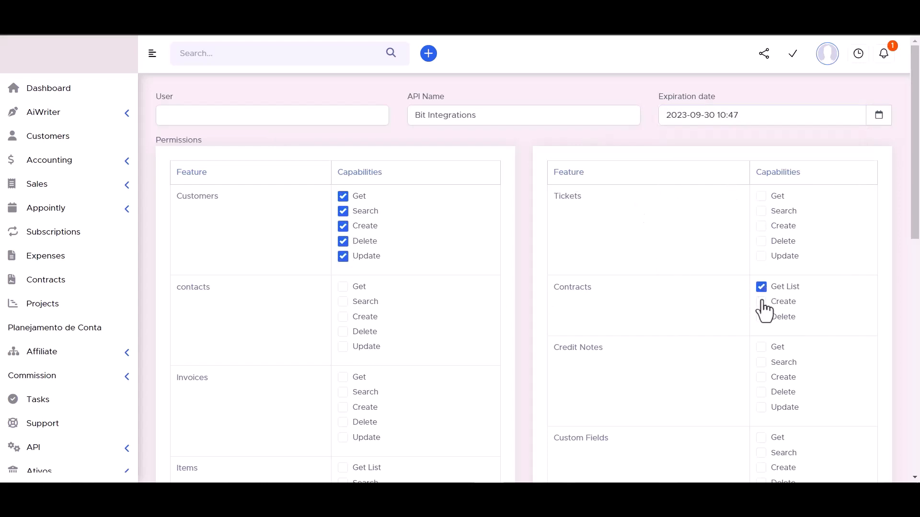
click(761, 226)
click(760, 211)
click(760, 196)
click(342, 287)
click(343, 302)
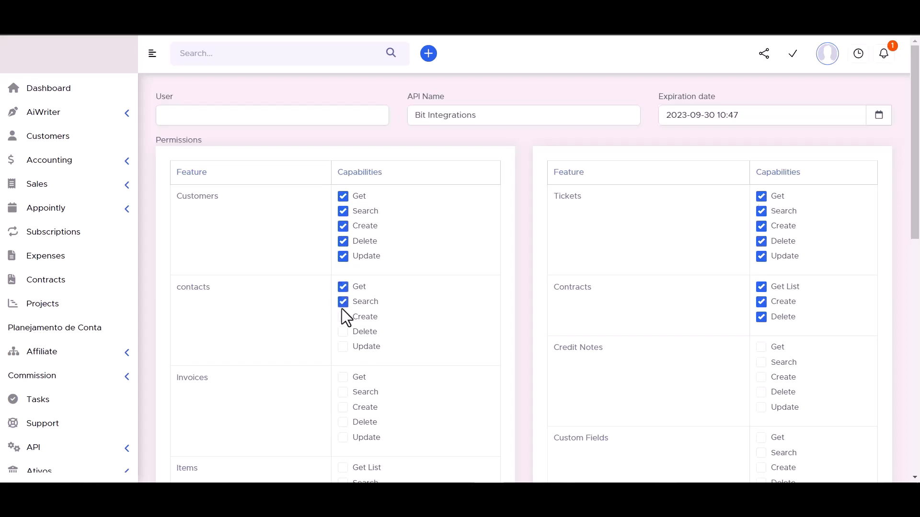
click(343, 332)
click(342, 347)
Step: Grant Invoices Search/Create/Delete/Update and all four Credit Notes permissions
scroll(383, 312, down, 3)
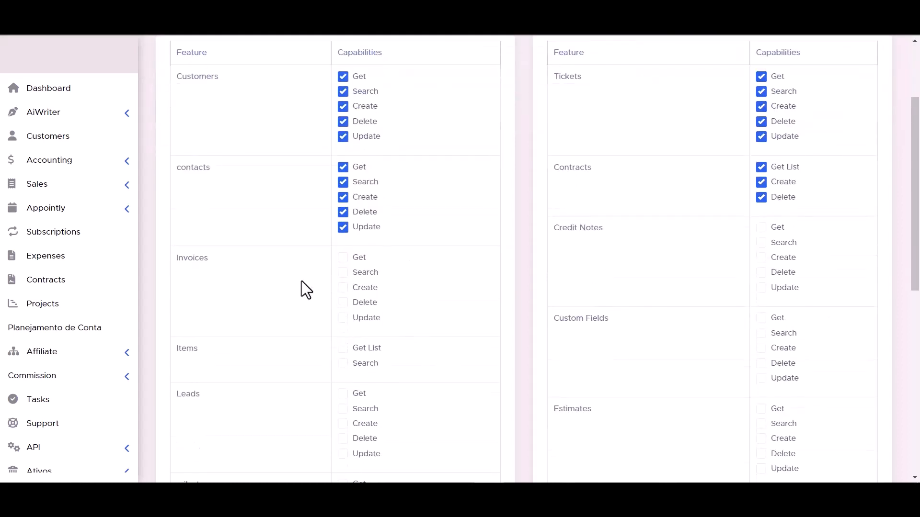
click(343, 272)
click(343, 287)
click(342, 302)
click(343, 317)
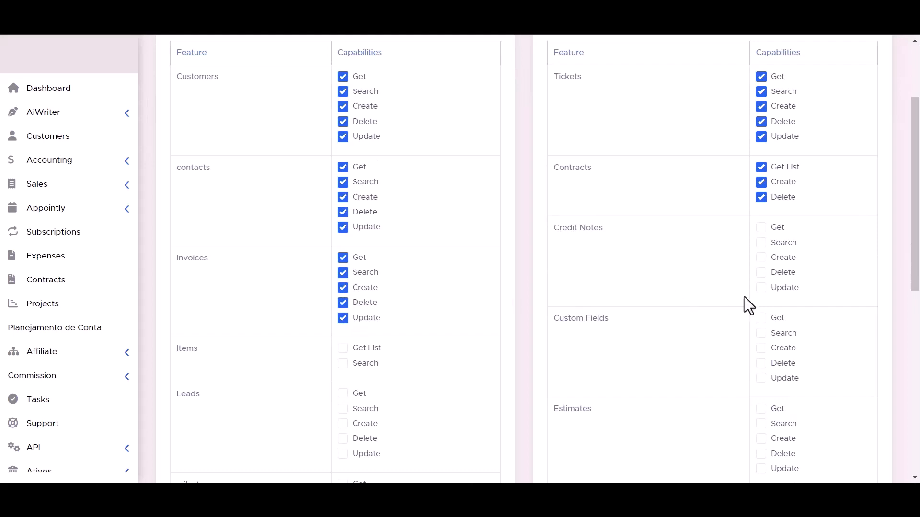
click(761, 272)
click(761, 257)
click(761, 242)
click(762, 227)
Step: Grant Items Get List/Search and all five Custom Fields permissions
scroll(760, 230, down, 3)
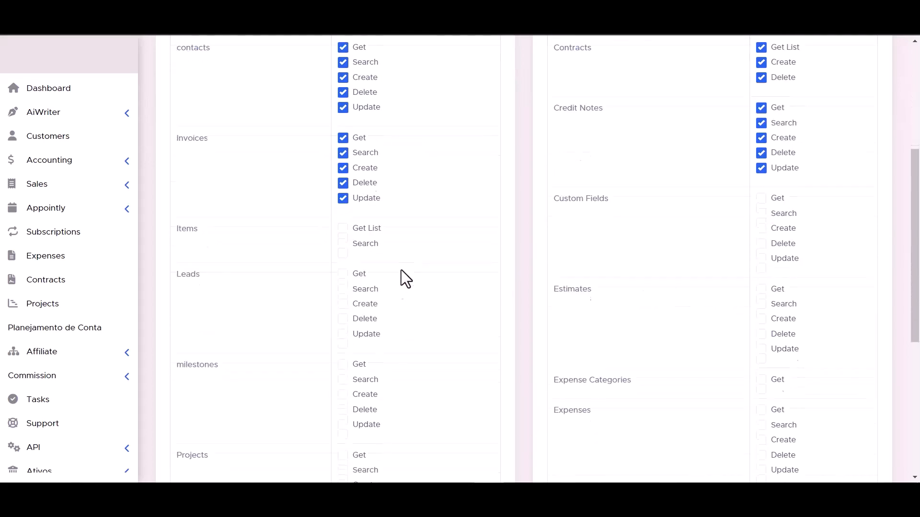
click(354, 245)
click(355, 229)
click(761, 259)
click(761, 243)
click(761, 228)
click(761, 213)
click(760, 199)
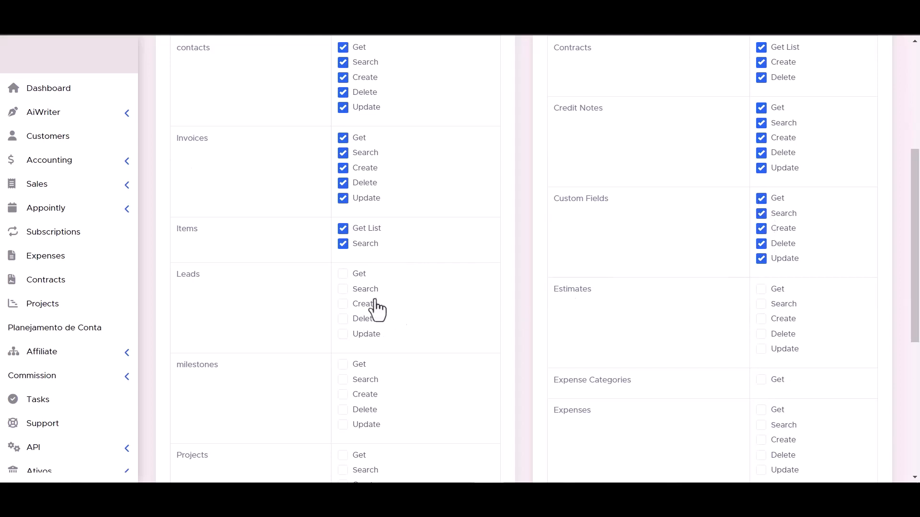
Step: Grant Leads Get/Delete/Update and Estimates Create/Update permissions
click(343, 274)
click(343, 319)
click(343, 334)
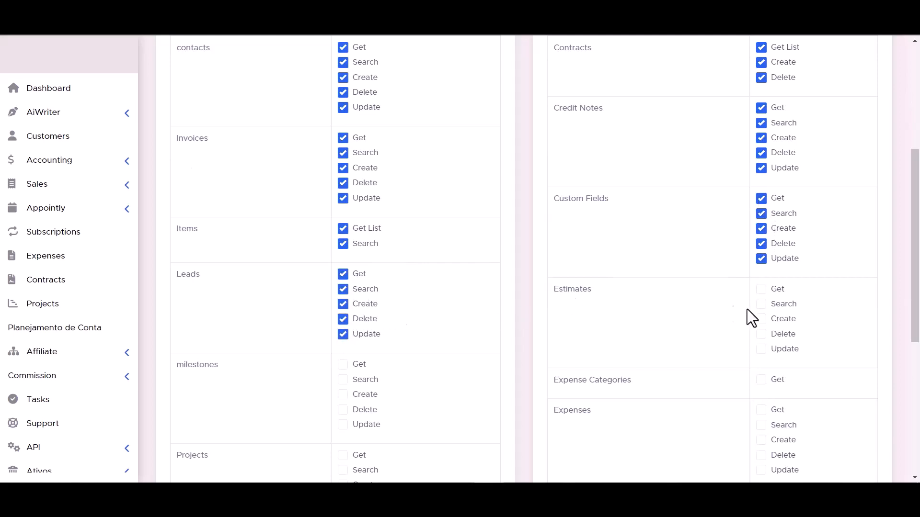
click(761, 318)
click(762, 351)
Step: Grant Projects Create/Delete, Expenses, Staffs Get/Search/Delete, and Payment Methods Get permissions
scroll(760, 351, down, 1)
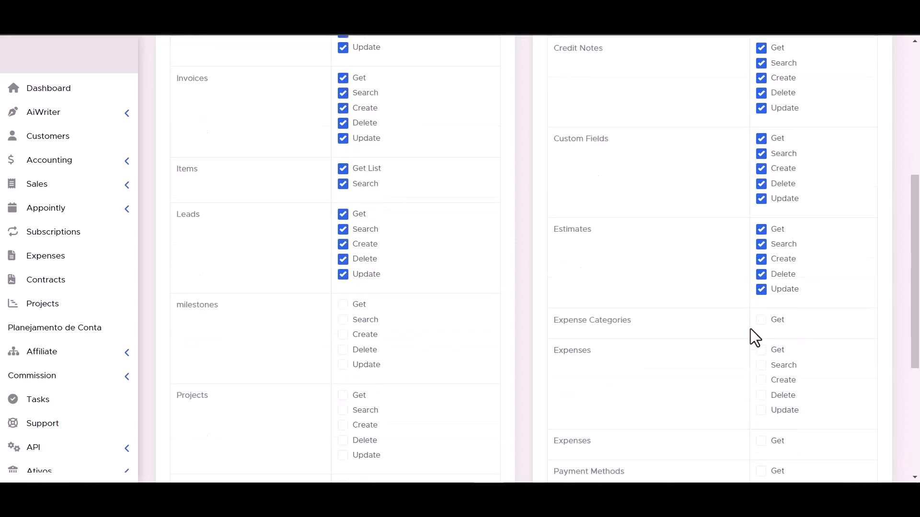
scroll(345, 312, down, 4)
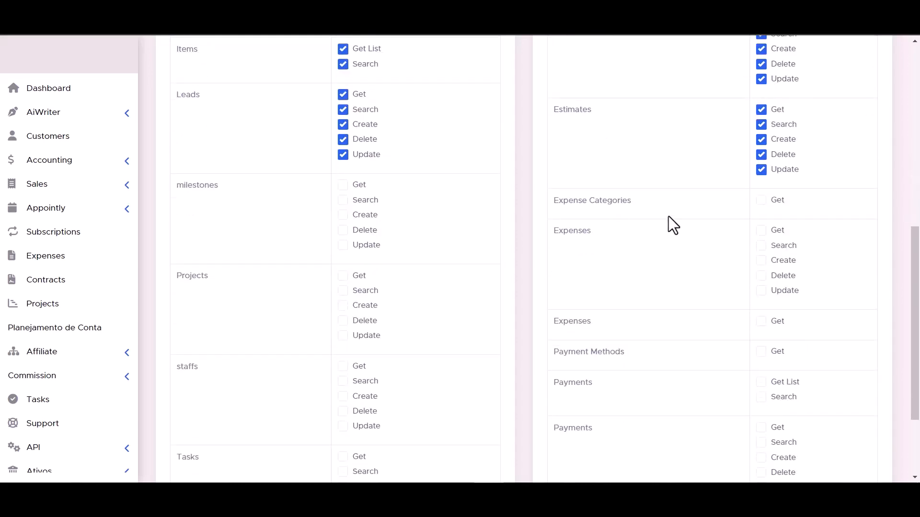
scroll(344, 112, up, 1)
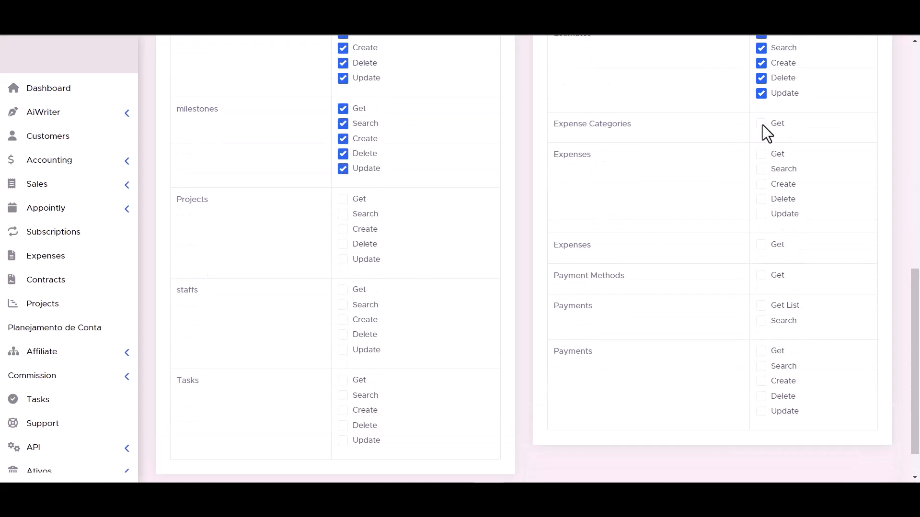
click(344, 229)
click(344, 244)
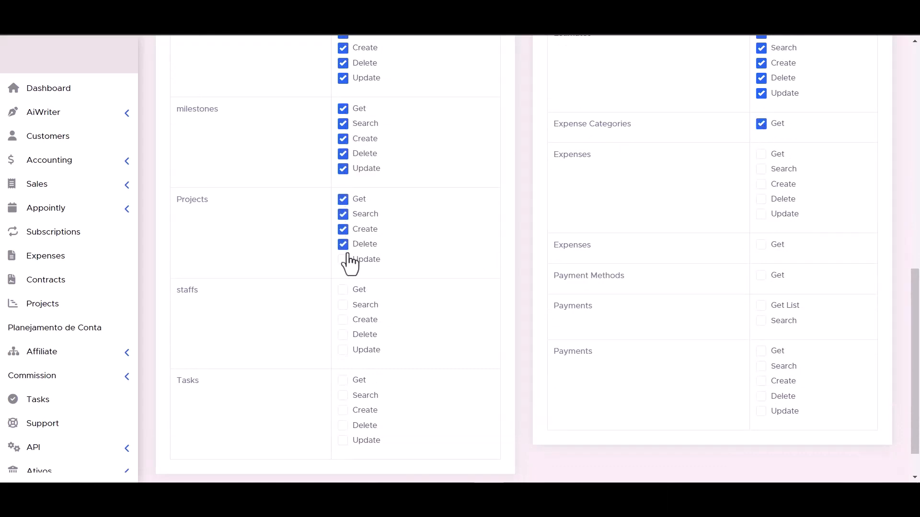
click(762, 170)
click(343, 290)
click(343, 305)
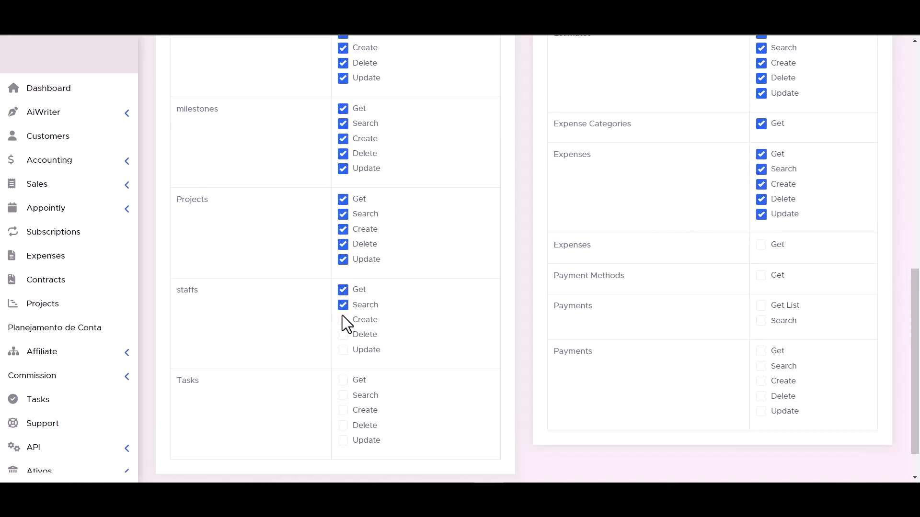
click(343, 334)
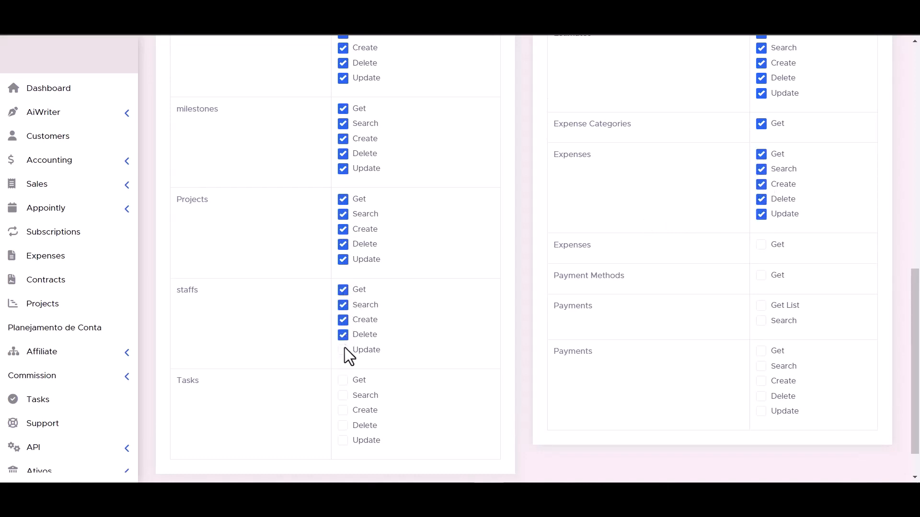
click(761, 245)
click(762, 276)
Step: Grant Tasks Create/Search/Get and Payments Delete/Search/Get permissions
scroll(657, 327, down, 1)
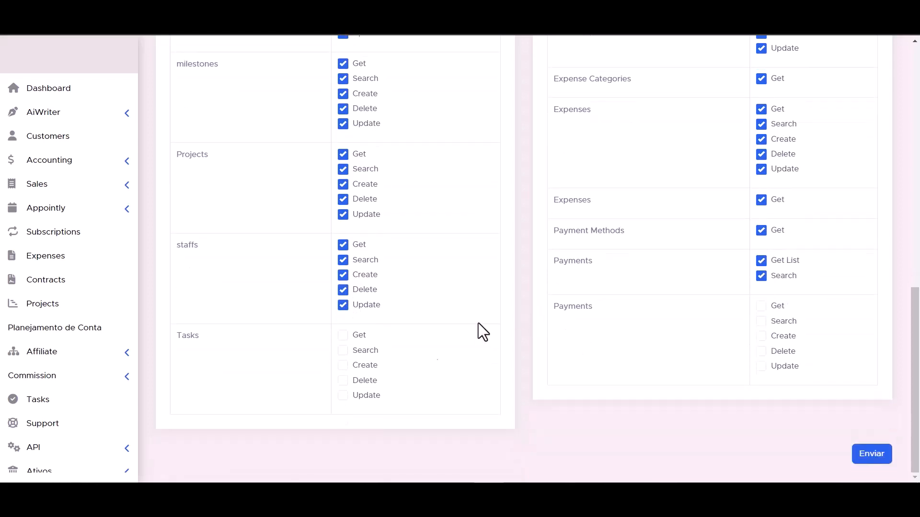
click(343, 365)
click(343, 350)
click(343, 334)
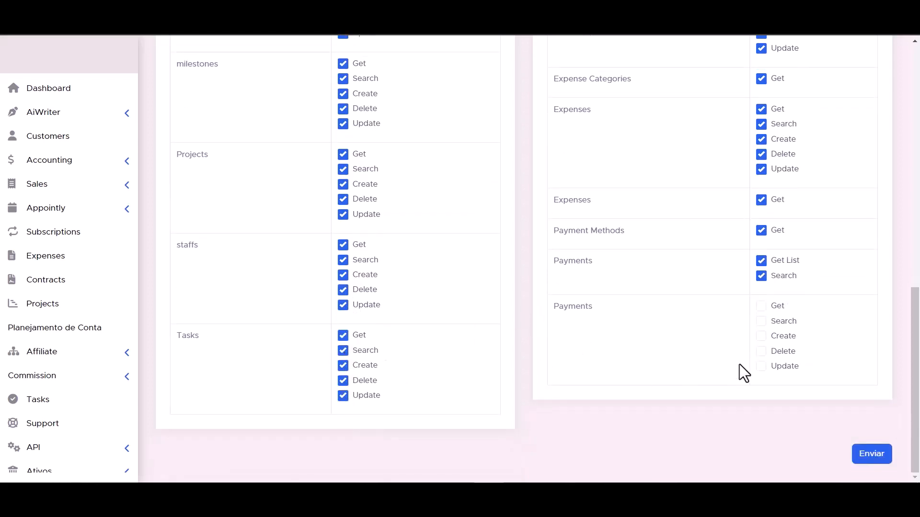
click(761, 351)
click(761, 321)
click(761, 306)
Step: Save the token, then select the Bit Integrations API token in the list to copy it
scroll(574, 372, down, 1)
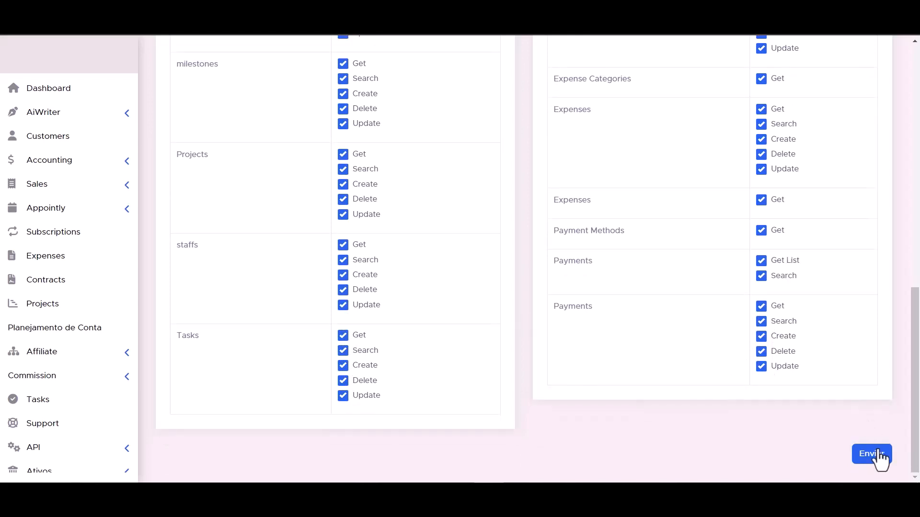
click(875, 455)
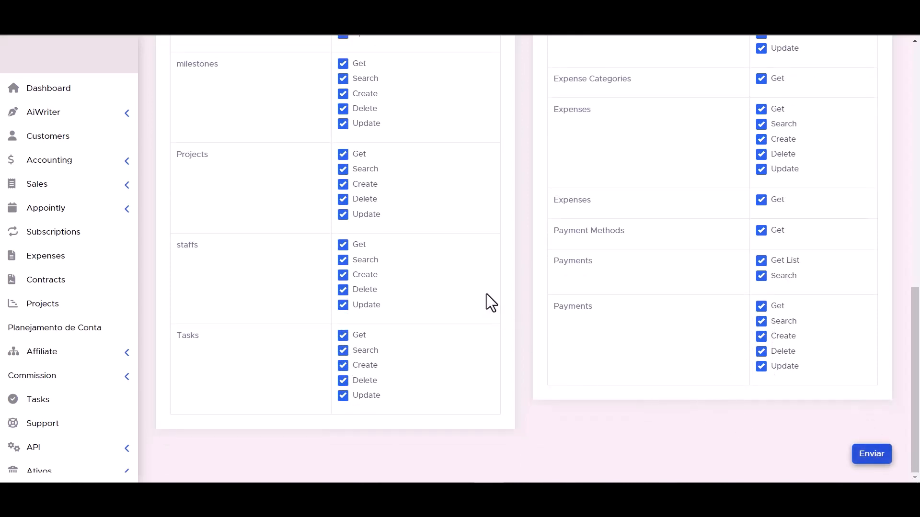
triple_click(463, 223)
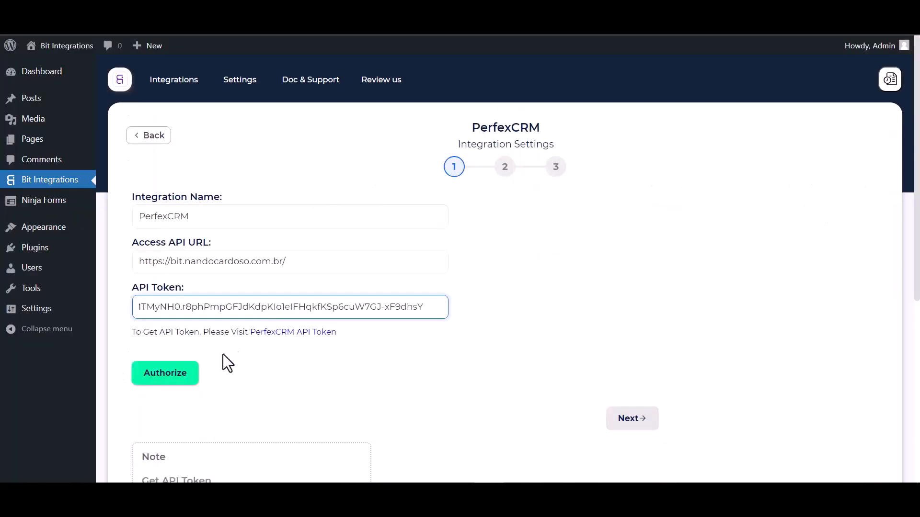
Step: Authorize the PerfexCRM connection with the API token and proceed
click(159, 377)
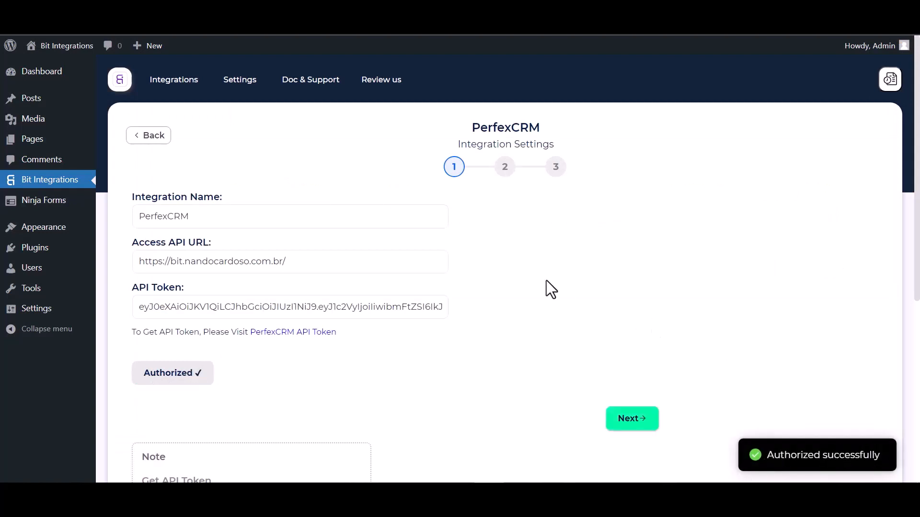
scroll(546, 281, down, 1)
scroll(527, 317, up, 1)
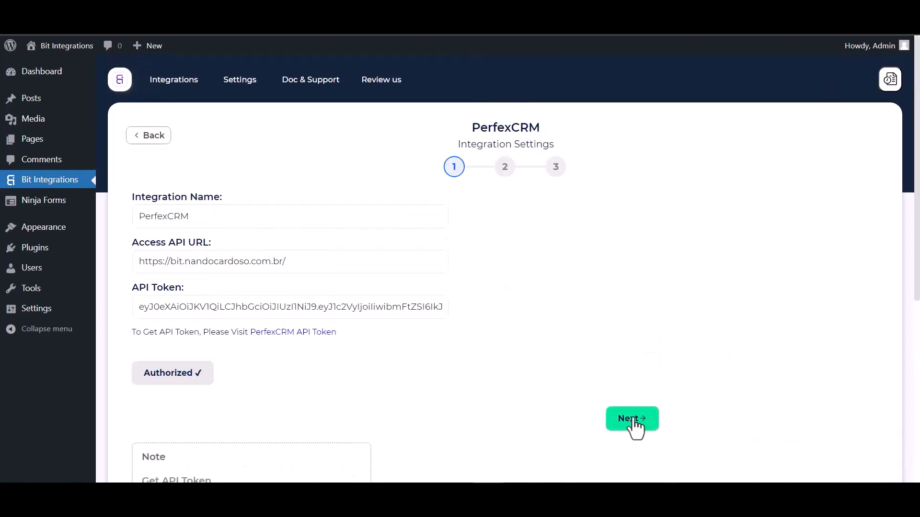
click(632, 421)
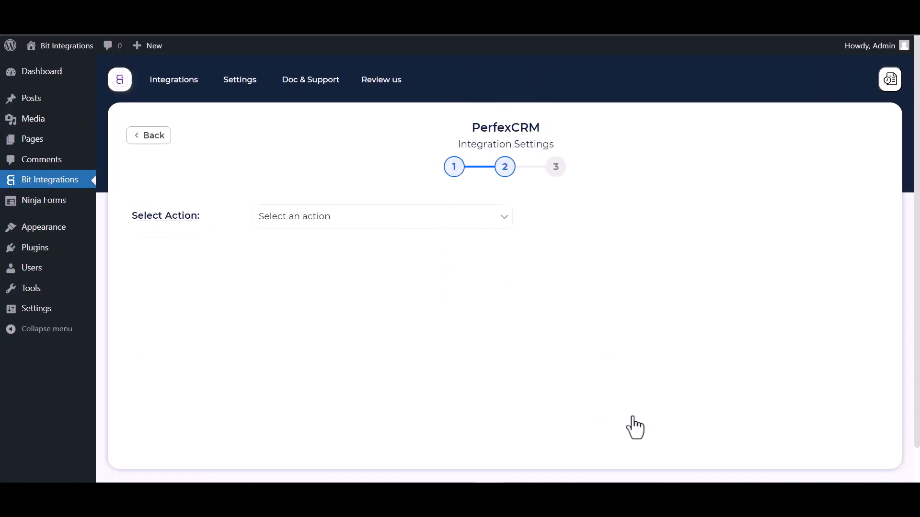
Step: Choose Create Contact as the action and link it to the Bit Integrations customer
click(363, 221)
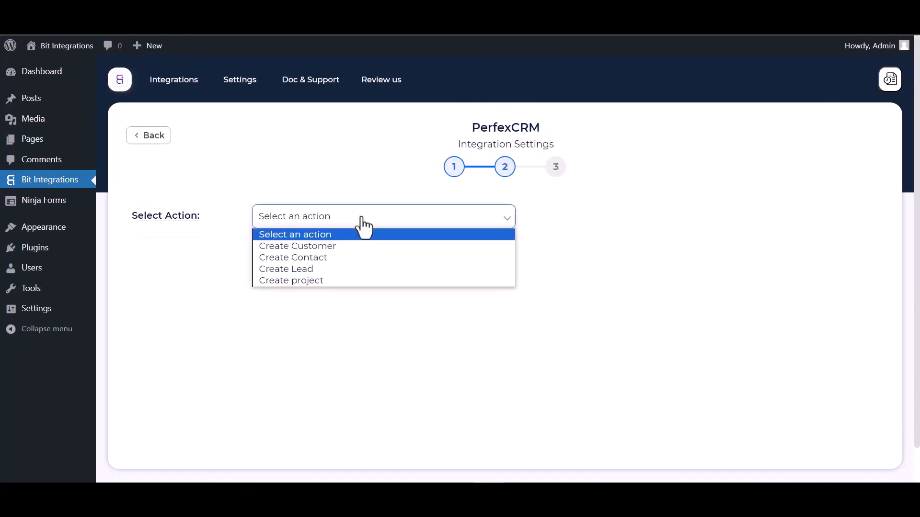
click(316, 261)
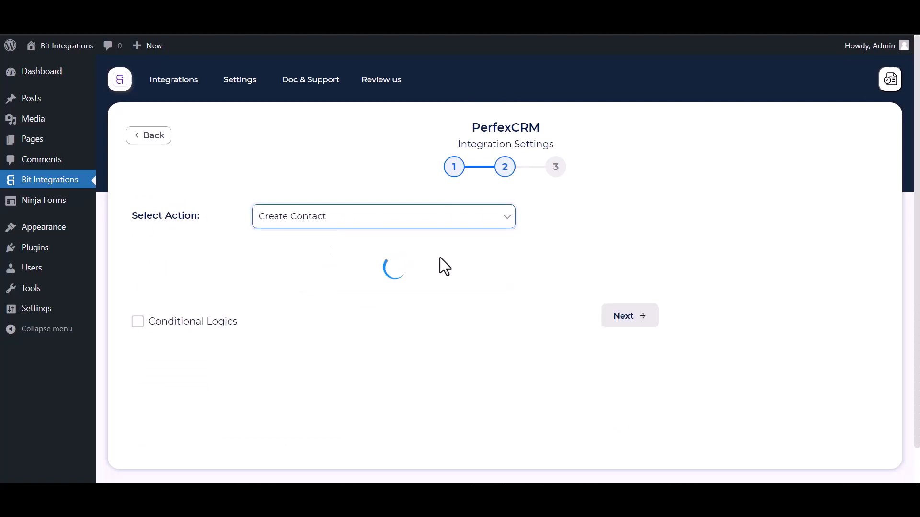
scroll(439, 258, down, 1)
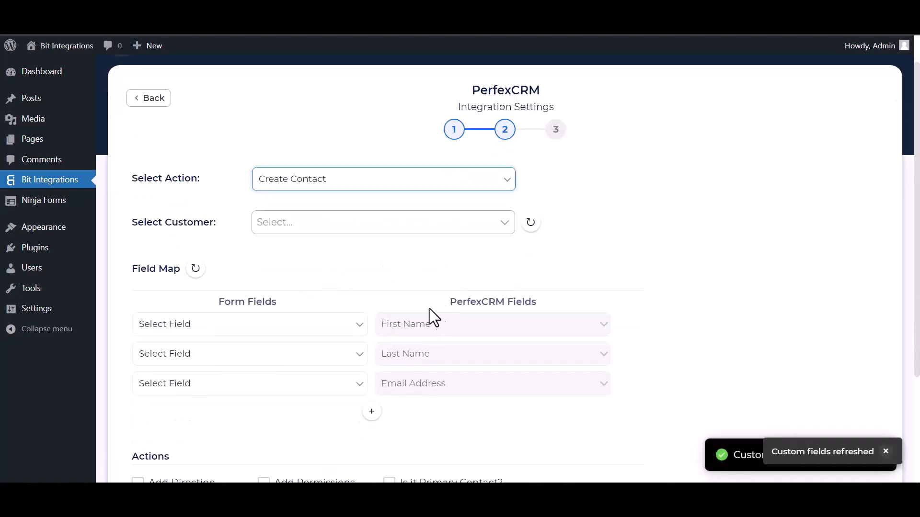
click(310, 226)
click(298, 252)
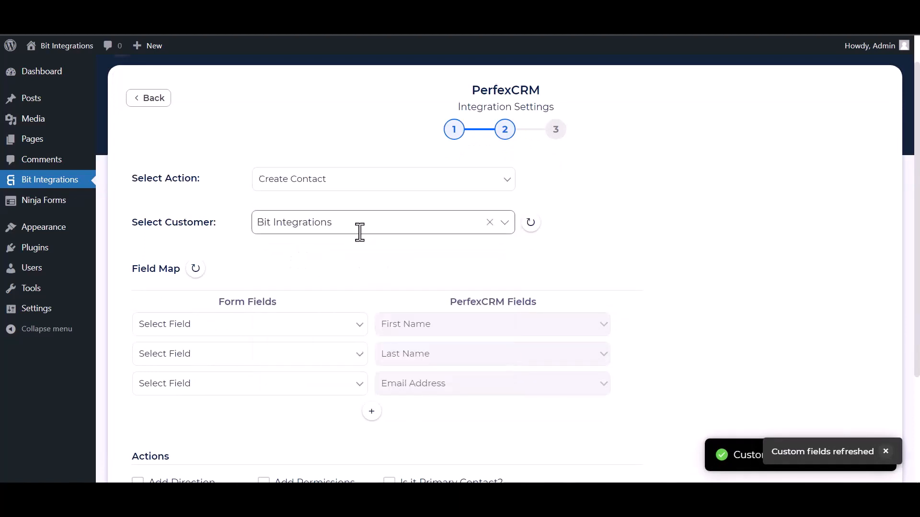
scroll(350, 236, down, 3)
Step: Map First Name, Last Name, Email, and Phone to Phone Number in the field map
click(263, 175)
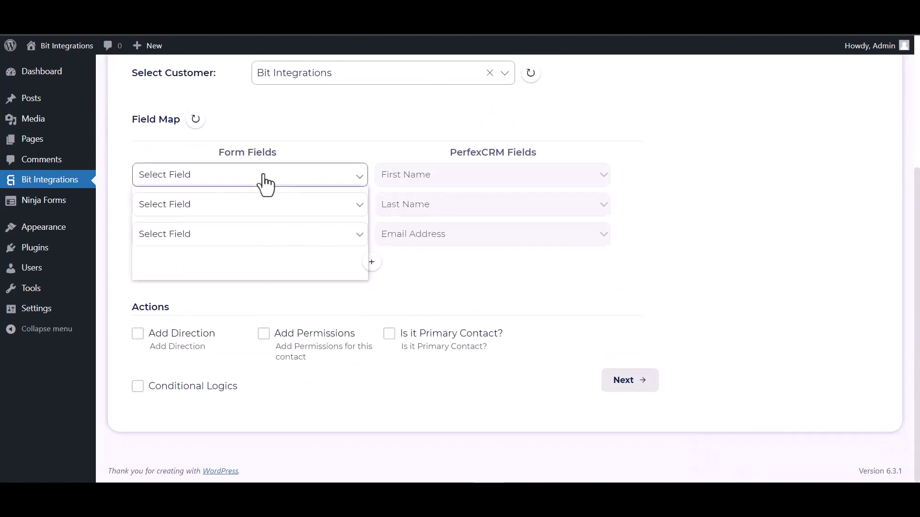
click(234, 214)
click(263, 215)
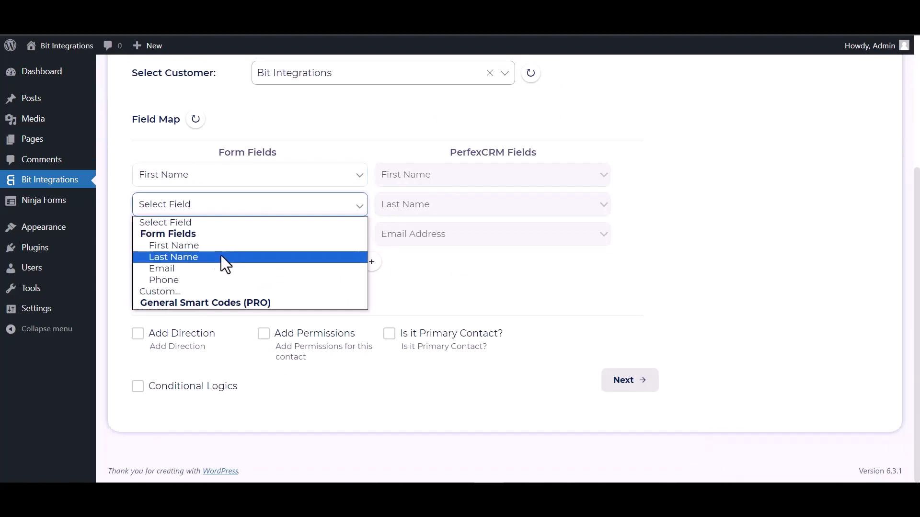
click(221, 255)
click(206, 242)
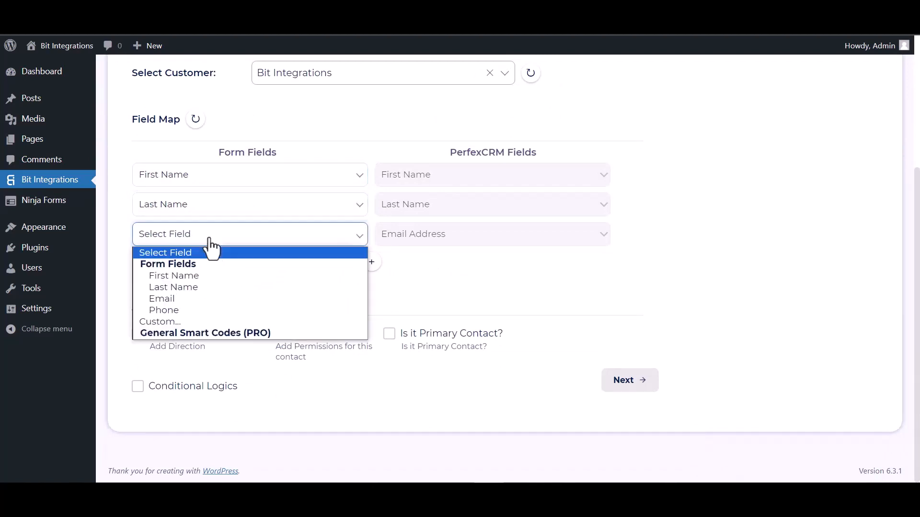
click(181, 298)
click(372, 262)
click(404, 272)
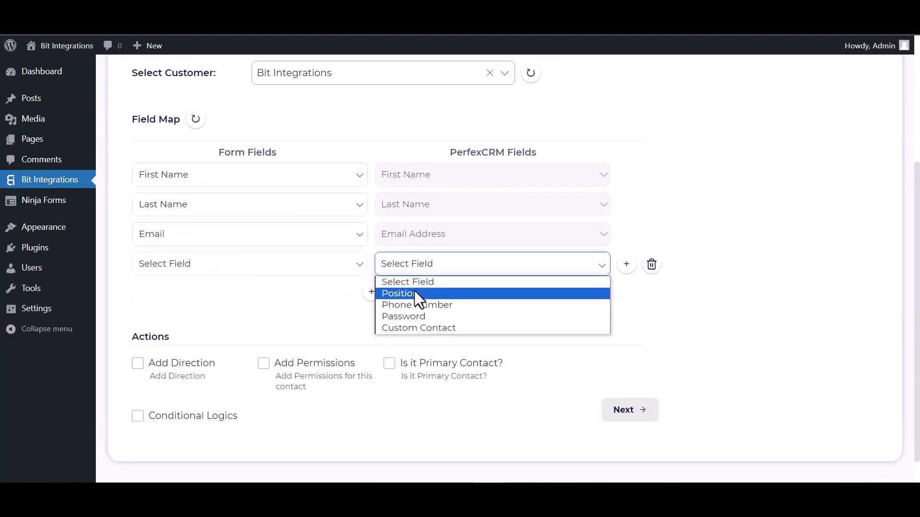
click(398, 304)
click(268, 265)
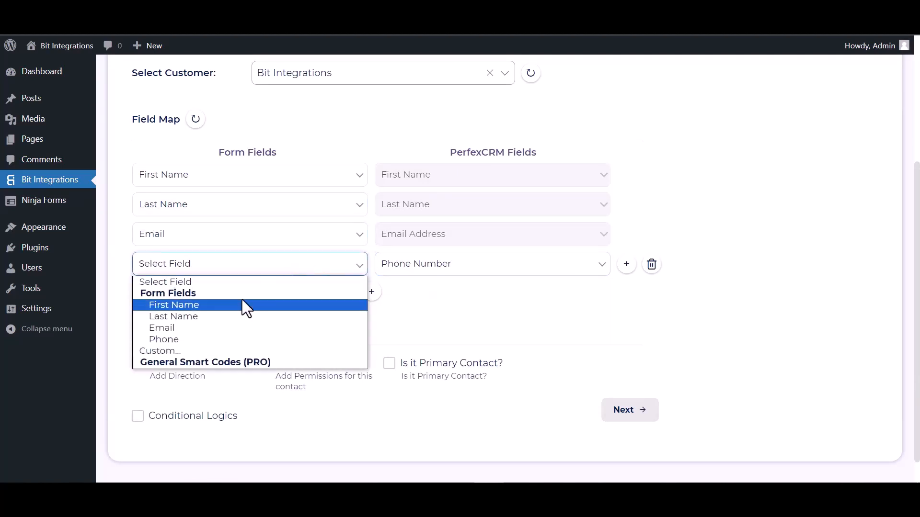
click(180, 339)
Step: Leave conditional logic off, then finish and save the integration
scroll(285, 285, down, 1)
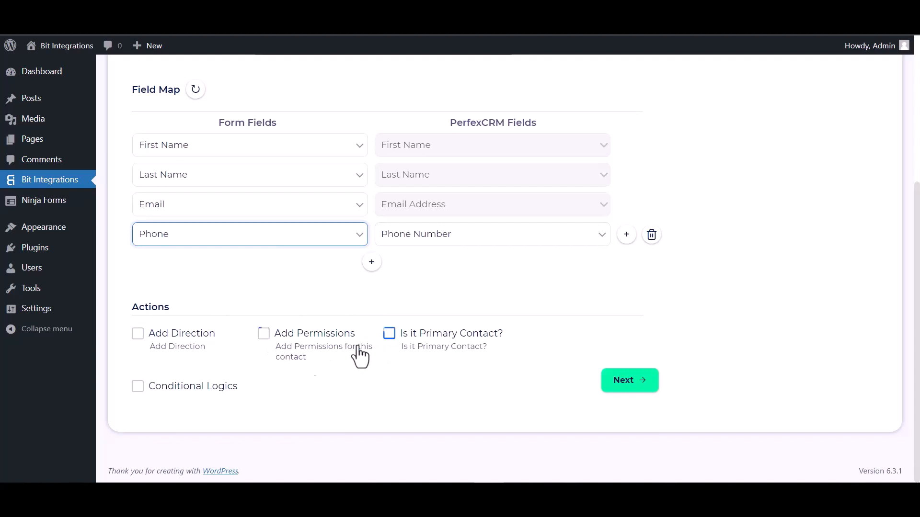
click(137, 386)
scroll(163, 369, down, 1)
scroll(178, 353, down, 2)
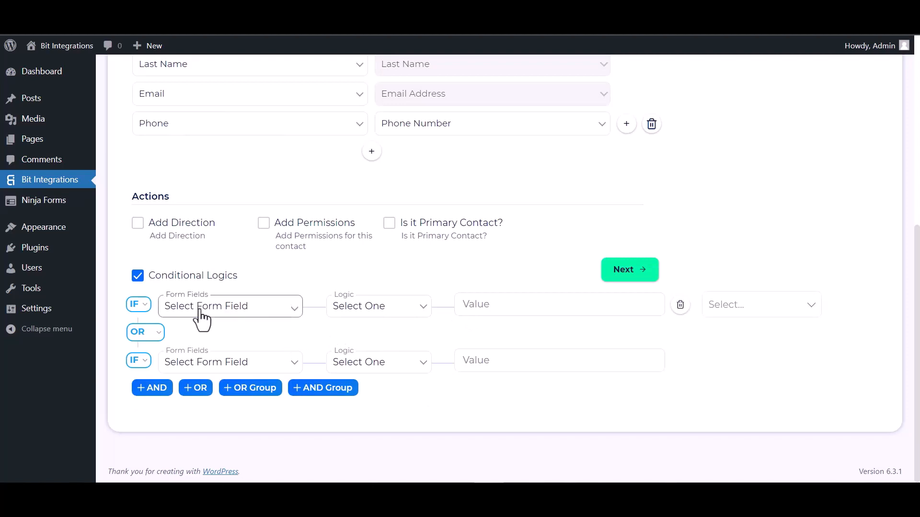
click(142, 280)
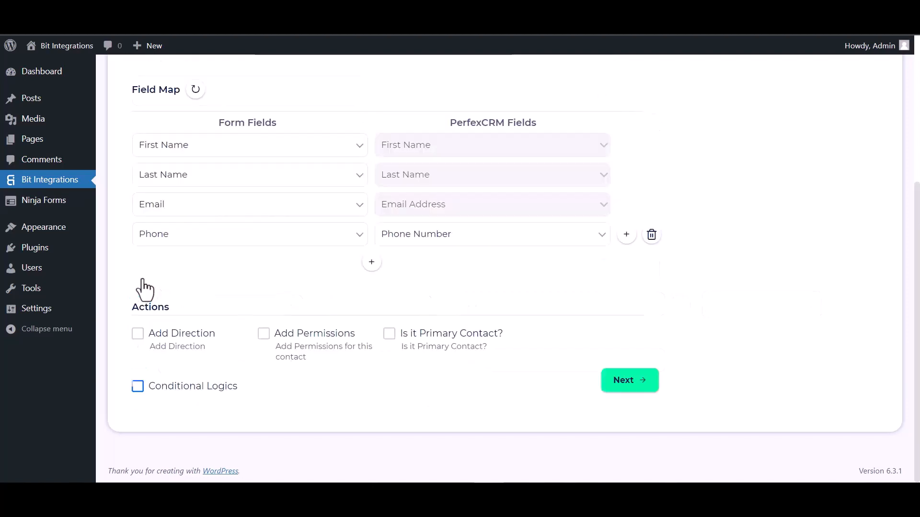
click(639, 391)
click(506, 234)
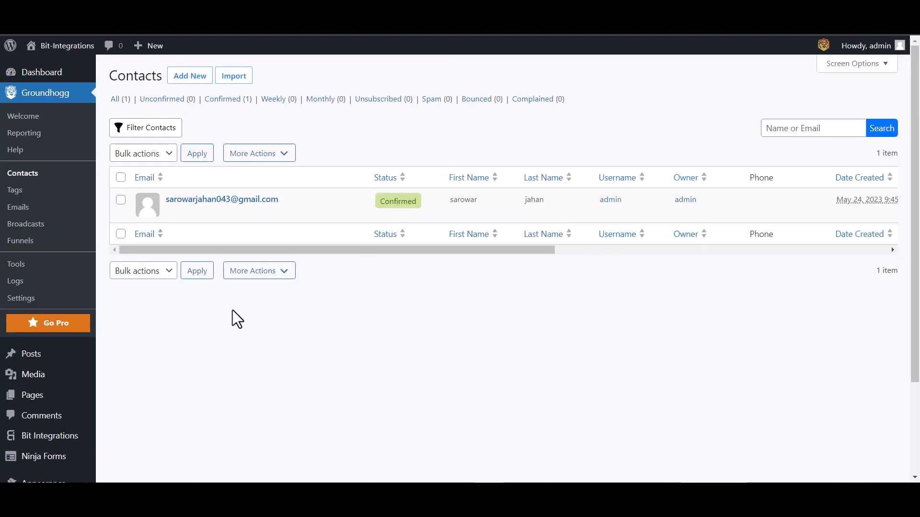
Step: Start a new Groundhogg contact with first and last name Bit Integrations
click(184, 78)
click(359, 177)
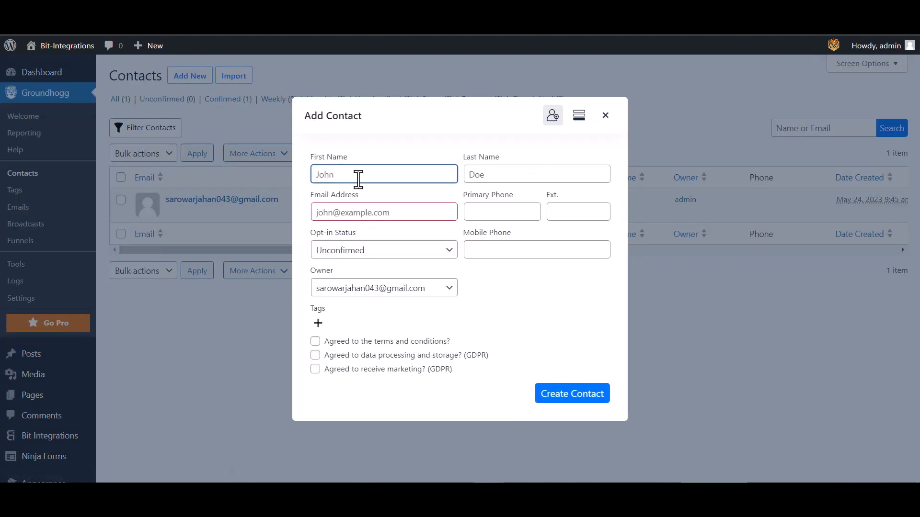
text(Bit)
click(512, 178)
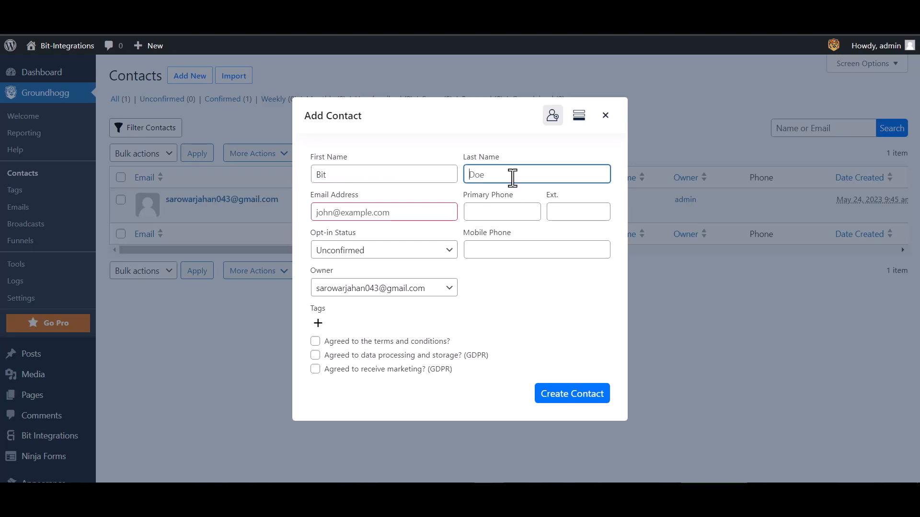
text(Integrations)
Step: Enter the contact's e-mail address and mobile phone number, then create the contact
click(404, 212)
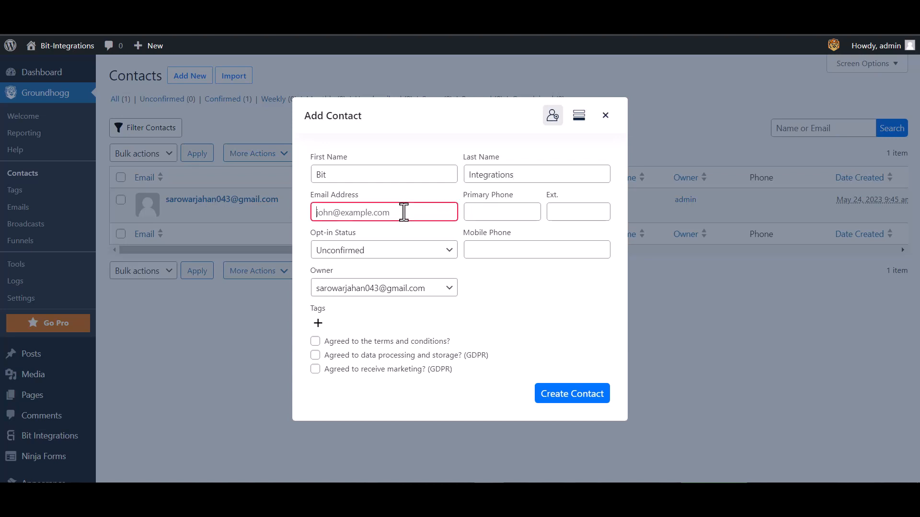
click(526, 250)
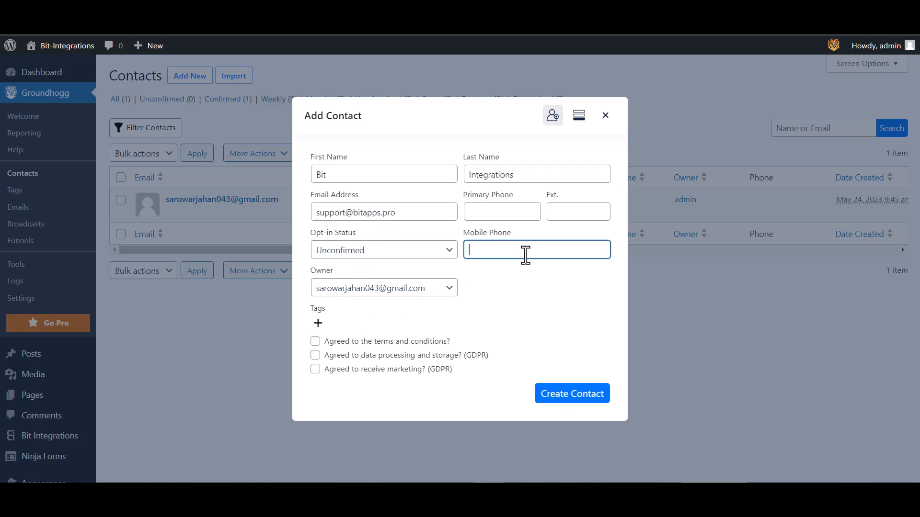
text(444555666)
click(560, 400)
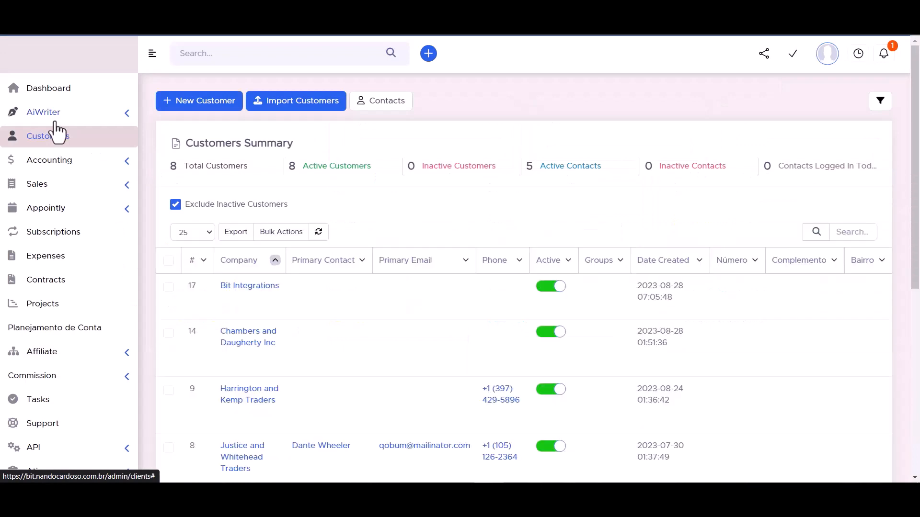
Step: Open the Bit Integrations customer's Contacts tab and view the synced contact's details
mouse_move(246, 294)
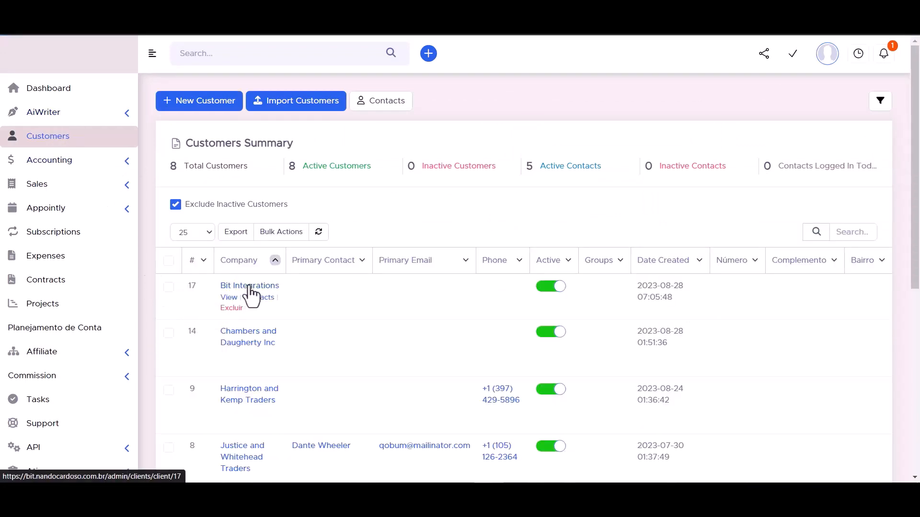
click(250, 288)
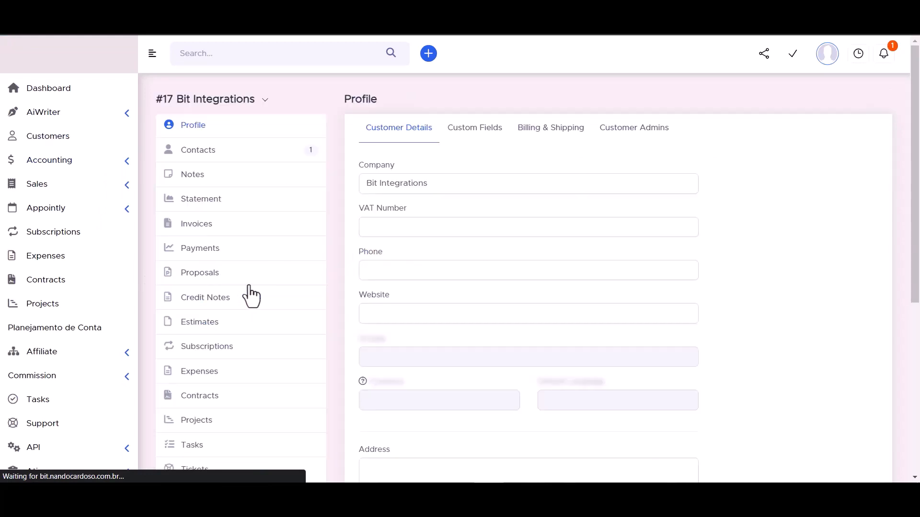
click(198, 154)
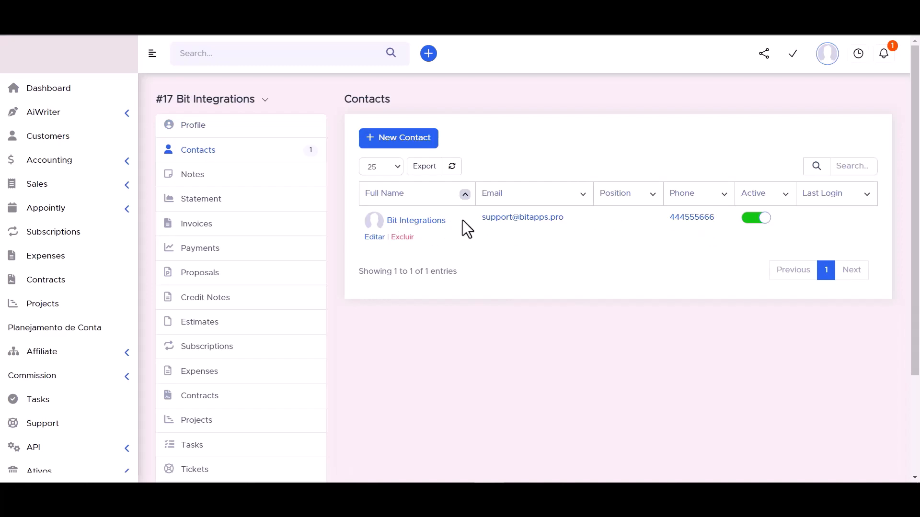
click(418, 225)
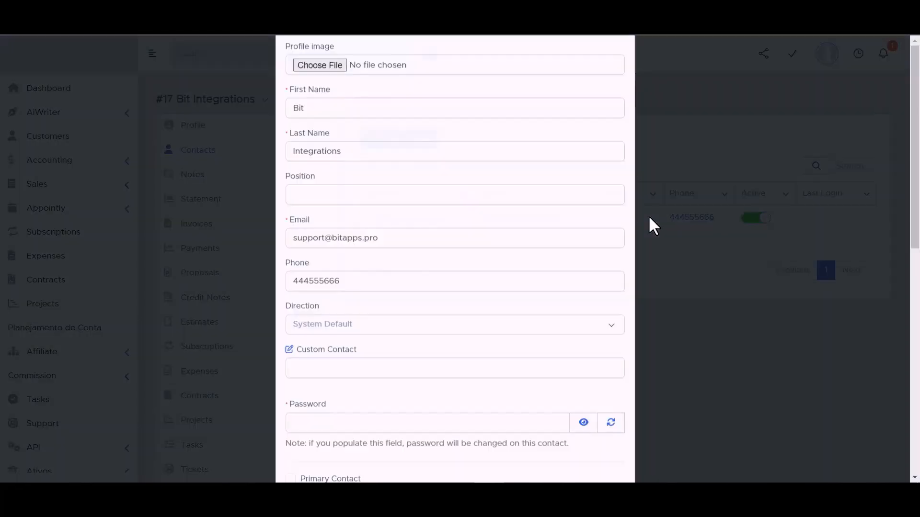
scroll(336, 189, down, 3)
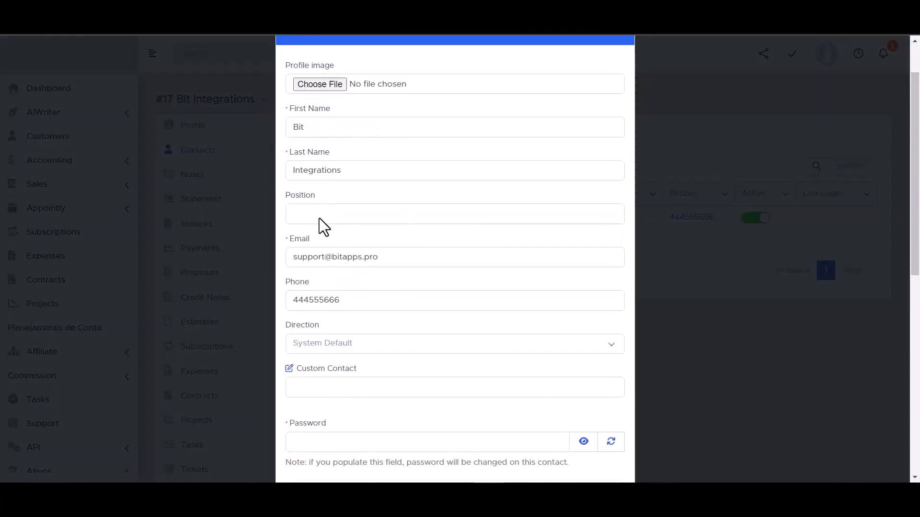